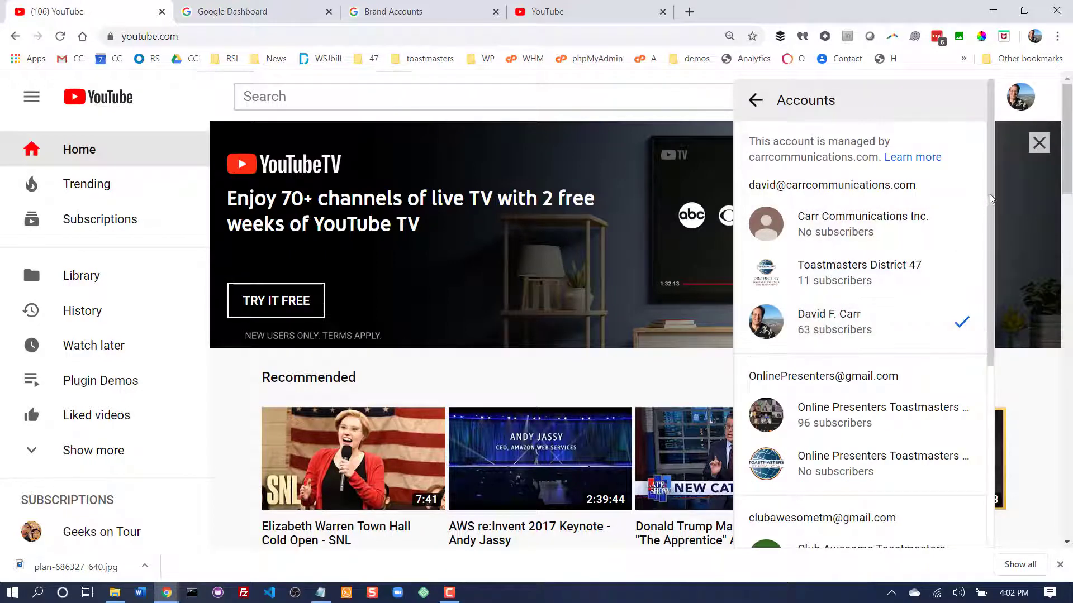
{"action": "mouse_move", "coordinate": [989, 200]}
{"action": "left_mouse_down"}
{"action": "mouse_move", "coordinate": [1007, 440]}
{"action": "mouse_move", "coordinate": [984, 199]}
{"action": "left_mouse_up"}
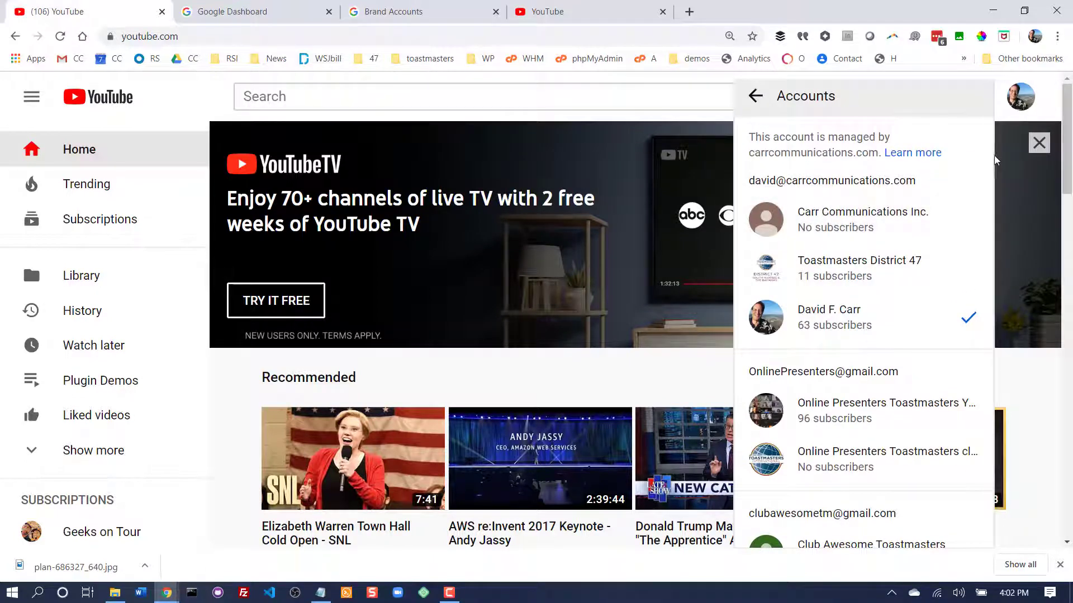
{"action": "left_click", "coordinate": [995, 160]}
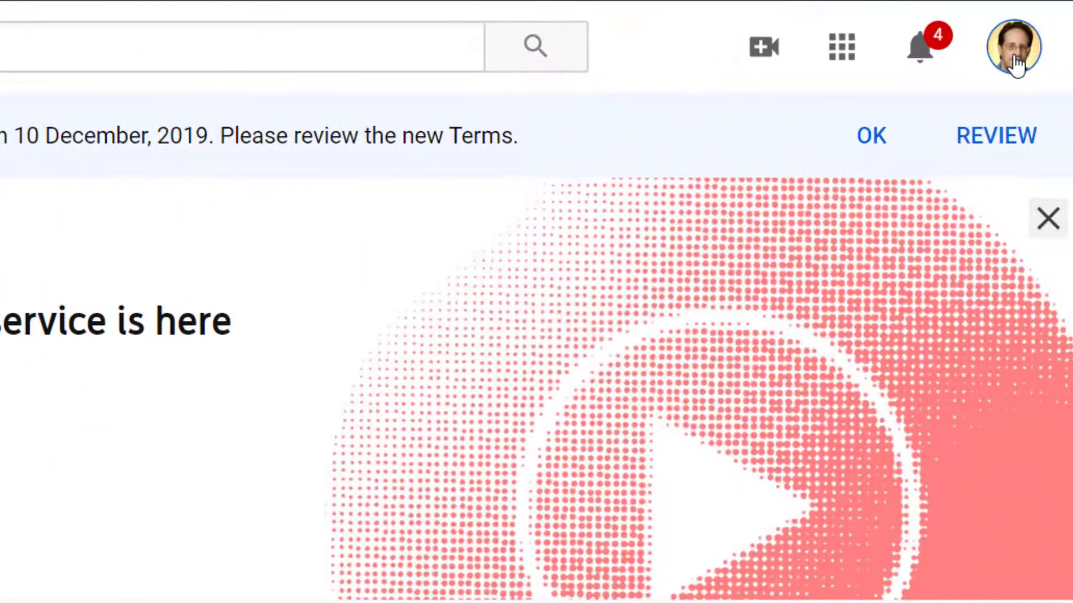
- Go through the account switcher and create a new YouTube channel with a Brand Account named EverBetterWeb
{"action": "left_click", "coordinate": [1021, 104]}
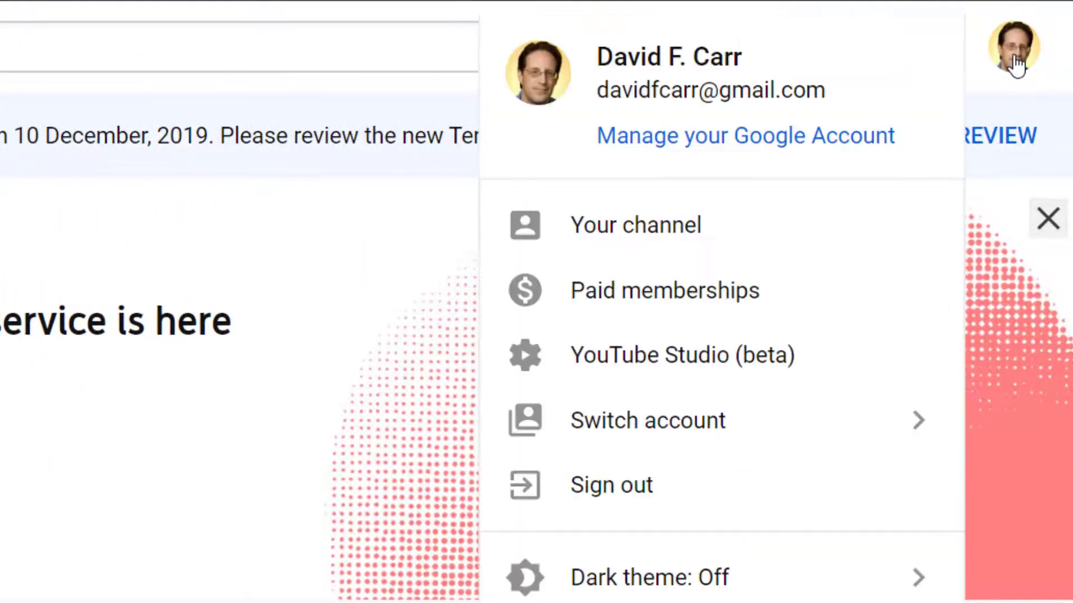
{"action": "left_click", "coordinate": [735, 434]}
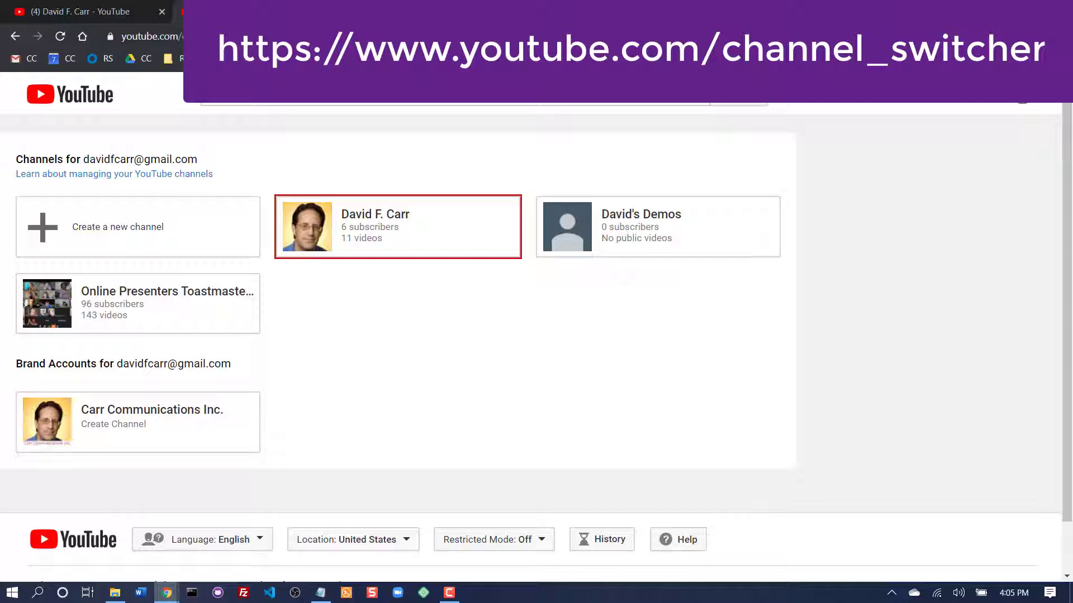
{"action": "left_click", "coordinate": [120, 233]}
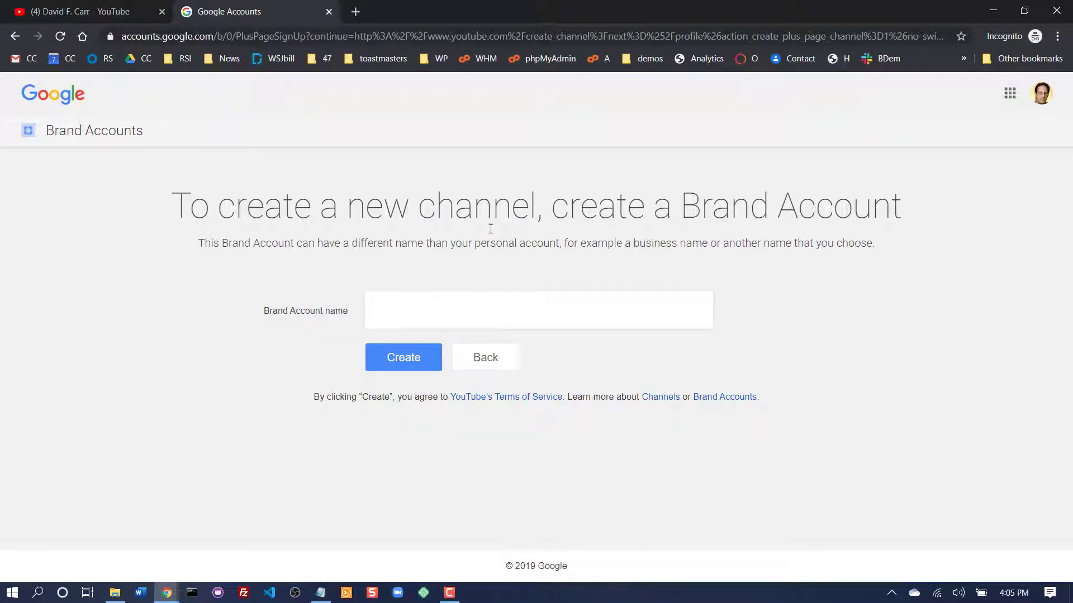
{"action": "left_click", "coordinate": [414, 316]}
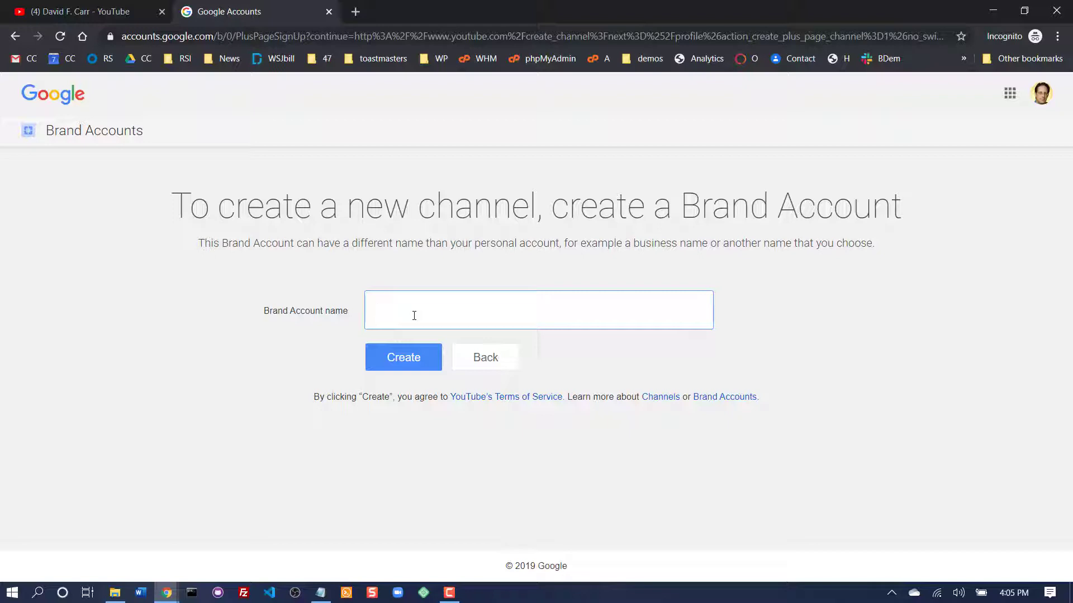
{"action": "type", "text": "EverBetterWeb"}
{"action": "left_click", "coordinate": [414, 358]}
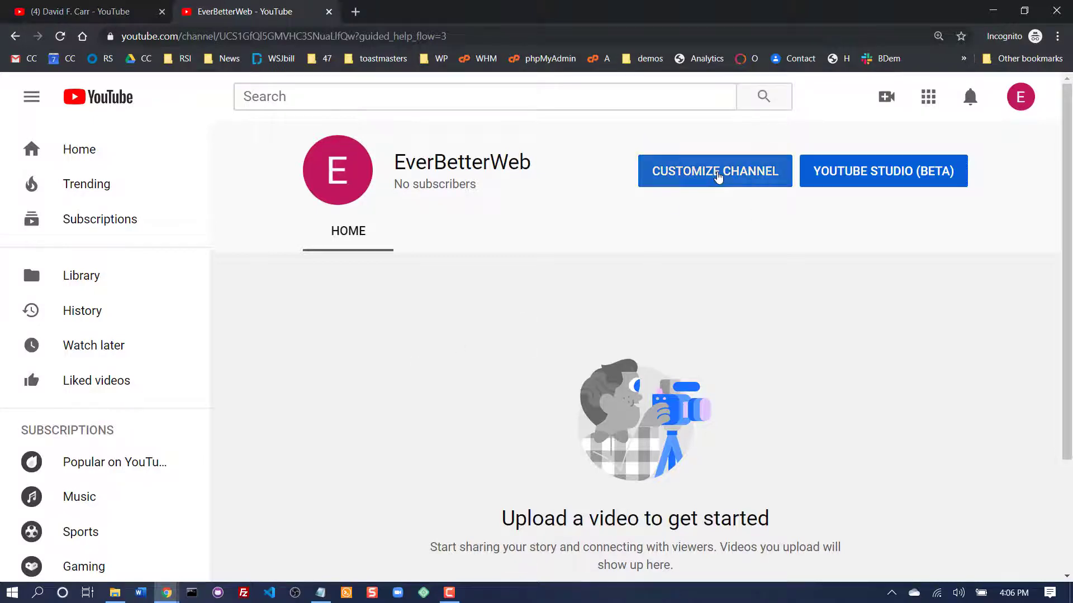
- Customize the EverBetterWeb channel by uploading plan-686327_640.jpg from the logos-and-icons folder as its channel icon
{"action": "left_click", "coordinate": [718, 176]}
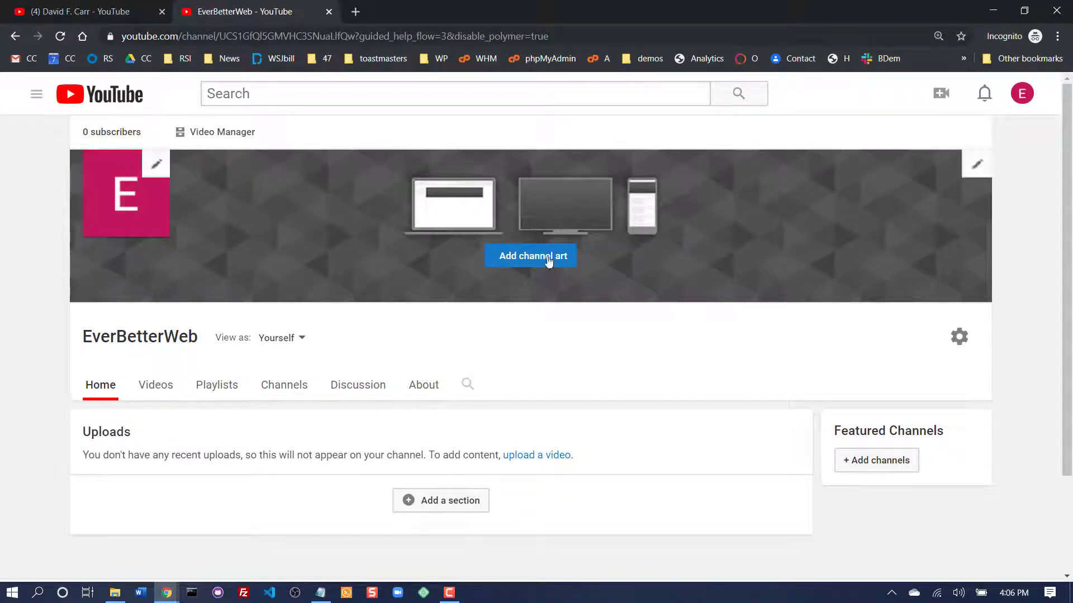
{"action": "left_click", "coordinate": [156, 165]}
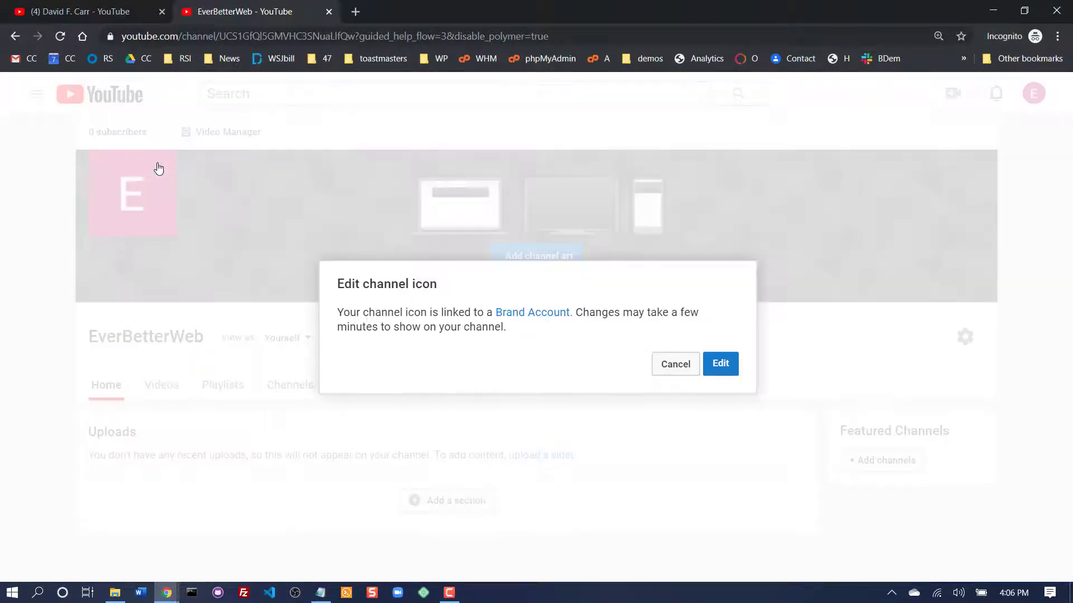
{"action": "left_click", "coordinate": [721, 364]}
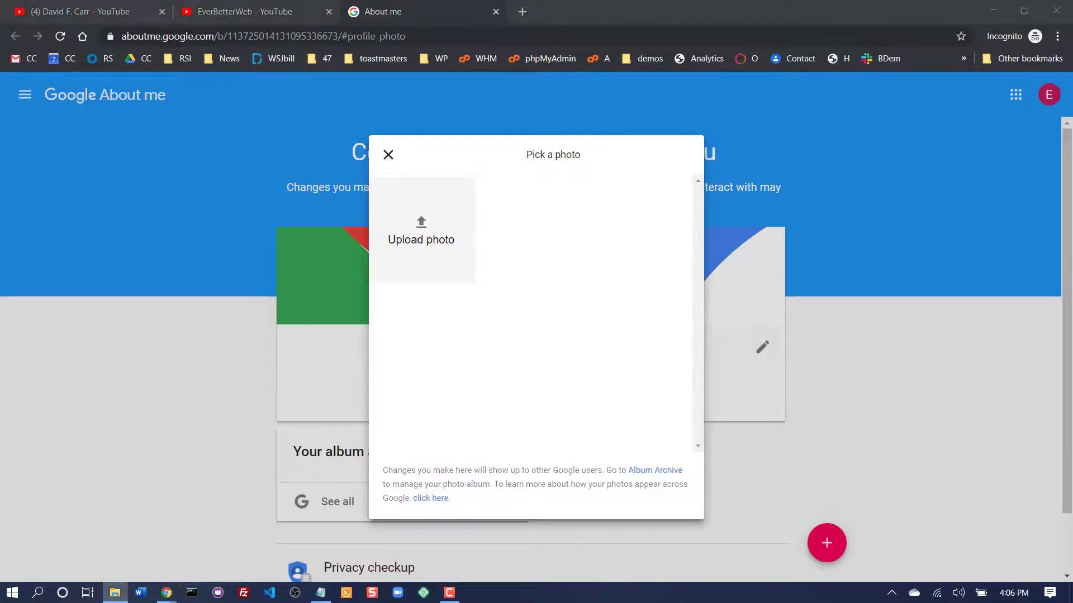
{"action": "left_click_drag", "start_coordinate": [1072, 273], "coordinate": [1064, 170]}
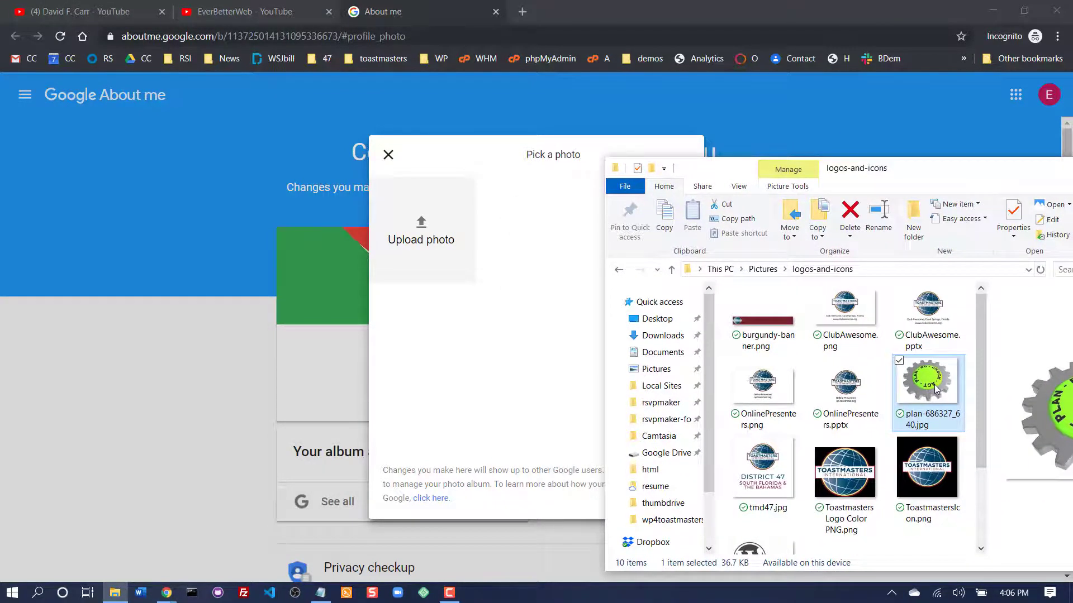
{"action": "left_click_drag", "start_coordinate": [488, 338], "coordinate": [434, 294]}
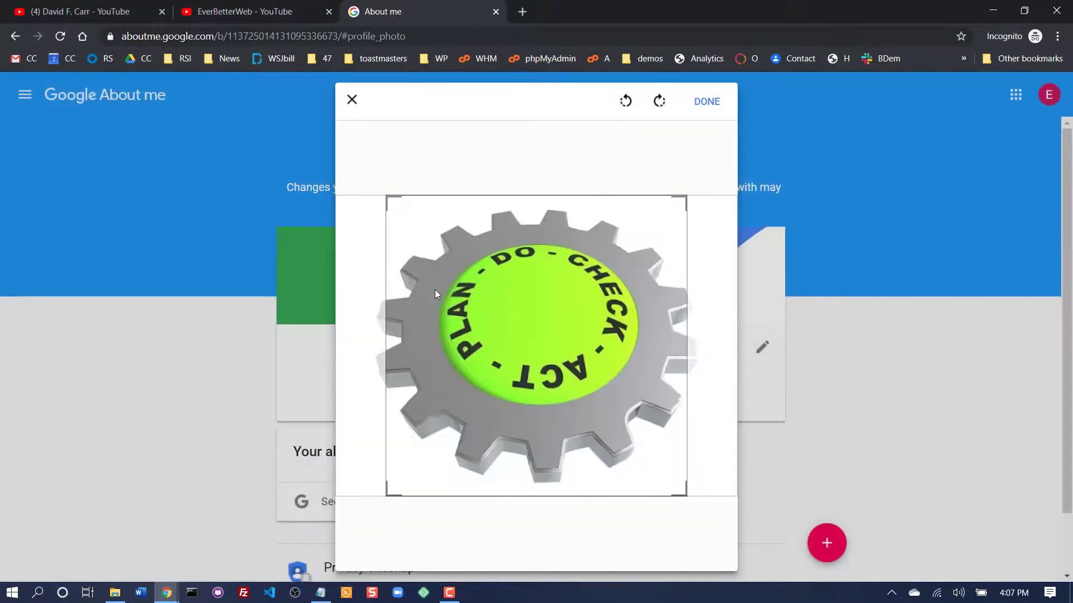
{"action": "left_click", "coordinate": [709, 104]}
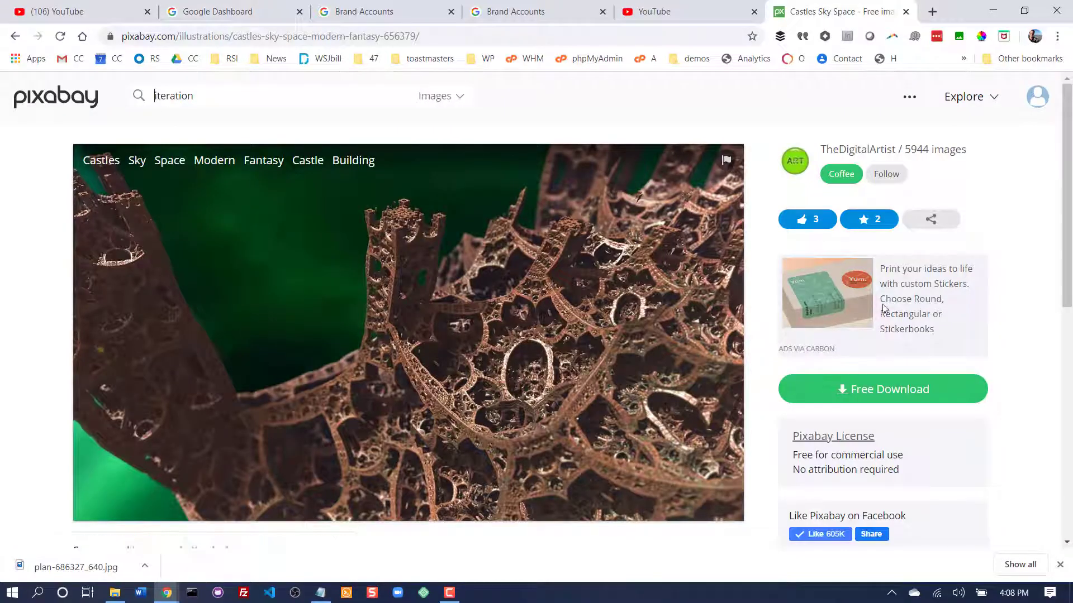
- On Pixabay, download the castles sky space illustration as a 2560×1440 JPG
{"action": "left_click", "coordinate": [863, 391]}
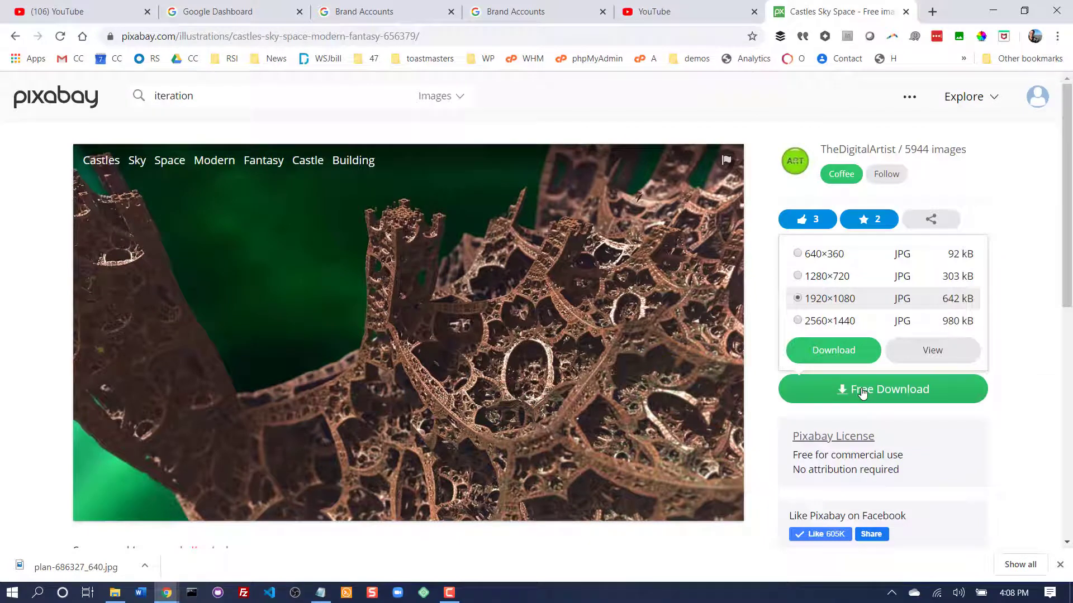
{"action": "left_click", "coordinate": [798, 320]}
{"action": "left_click", "coordinate": [843, 350]}
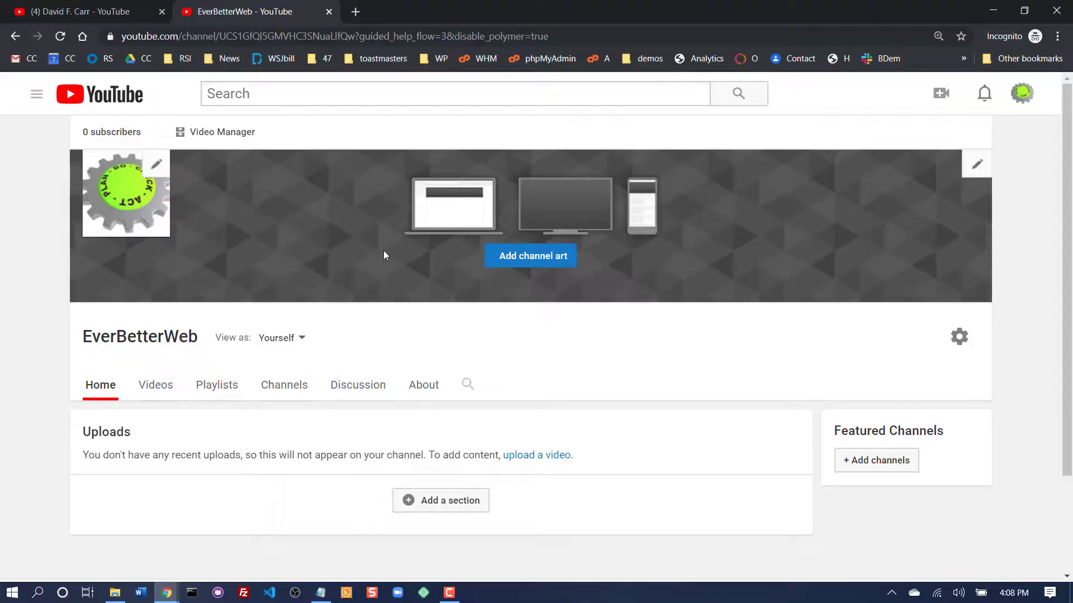
- Back on the EverBetterWeb YouTube channel, upload the downloaded castles image from the computer and apply it as the channel art
{"action": "left_click", "coordinate": [537, 260]}
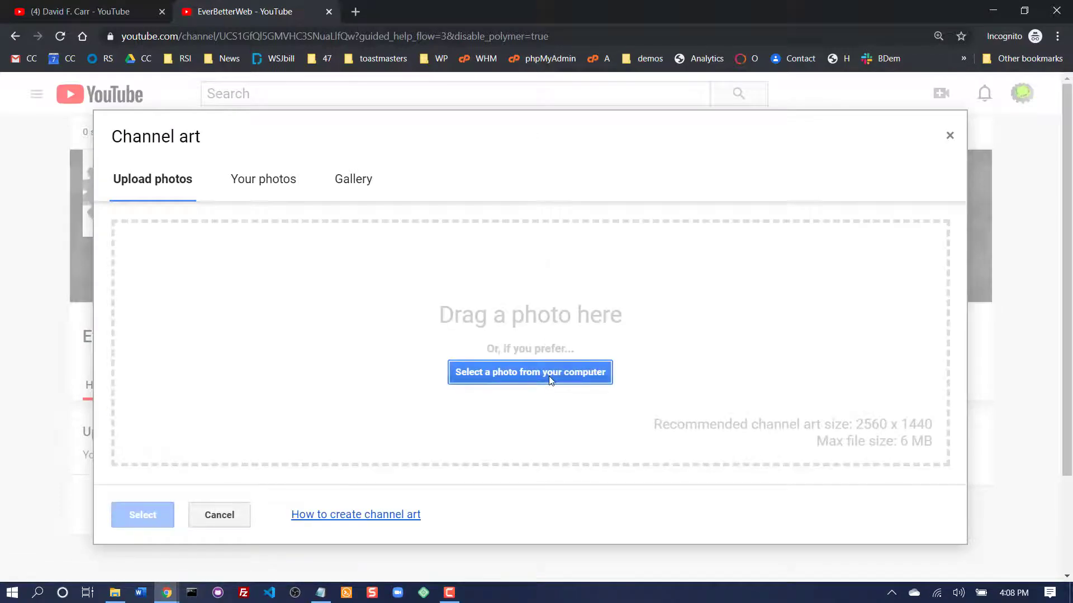
{"action": "left_click", "coordinate": [545, 374]}
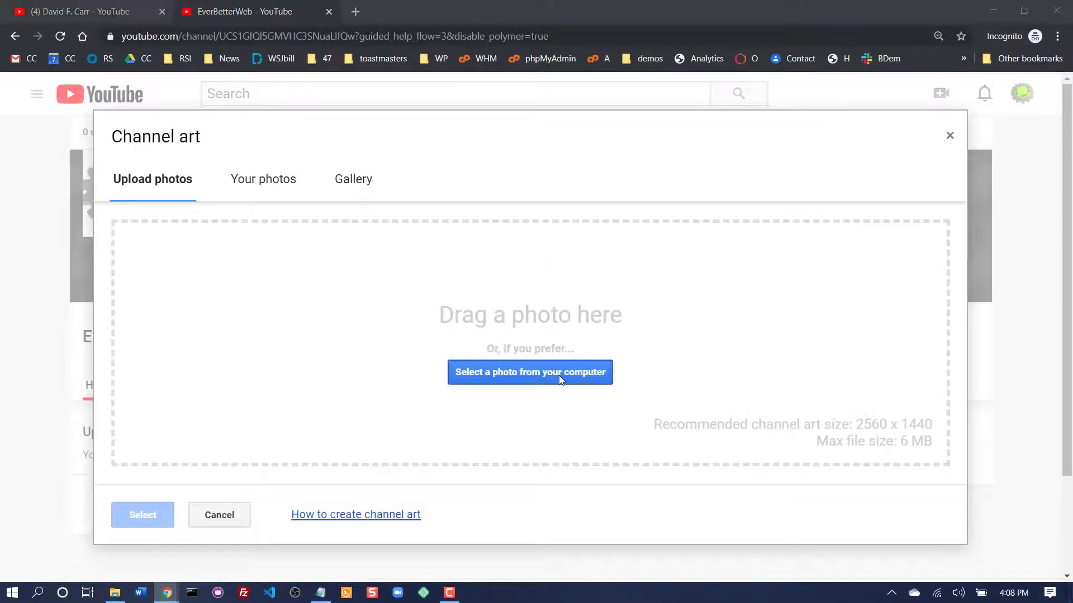
{"action": "double_click", "coordinate": [214, 117]}
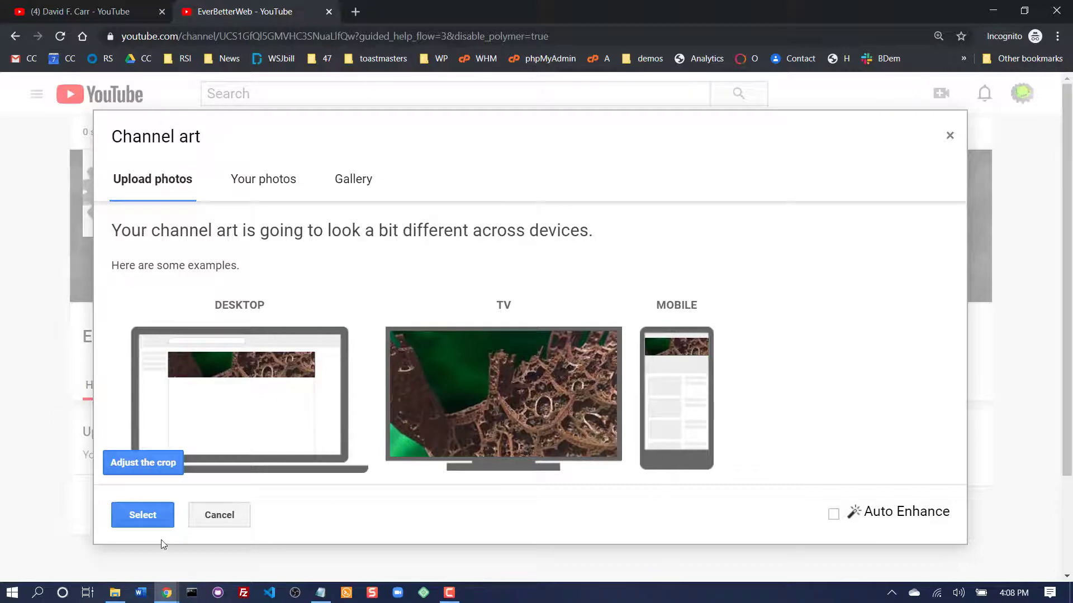
{"action": "left_click", "coordinate": [145, 518]}
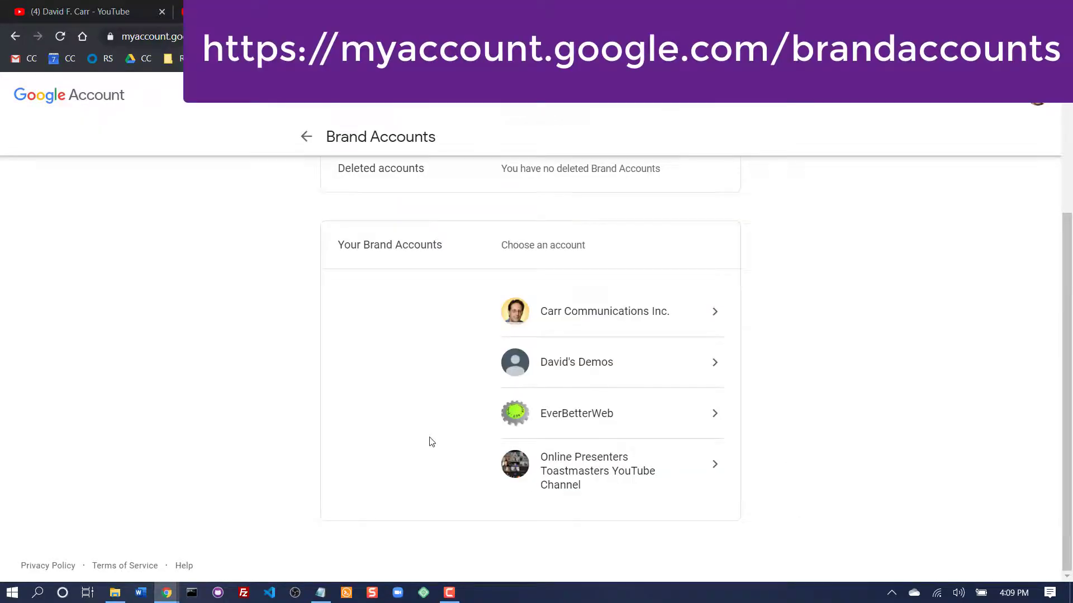
- Manage permissions for the EverBetterWeb Brand Account and invite a new user, found by e-mail address, with the Owner role
{"action": "left_click", "coordinate": [599, 421]}
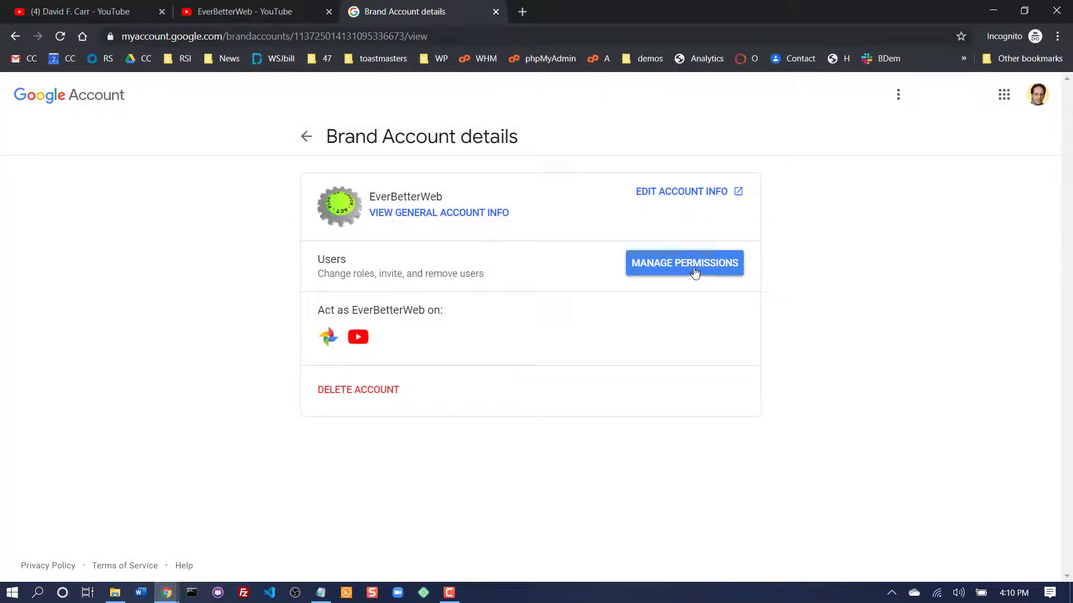
{"action": "left_click", "coordinate": [698, 271]}
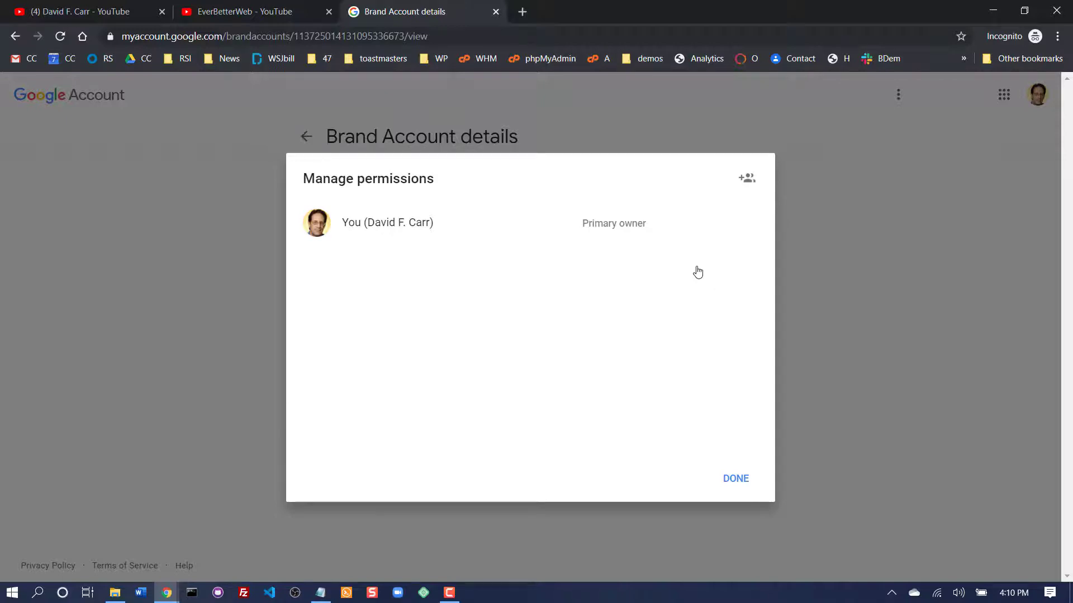
{"action": "left_click", "coordinate": [748, 180]}
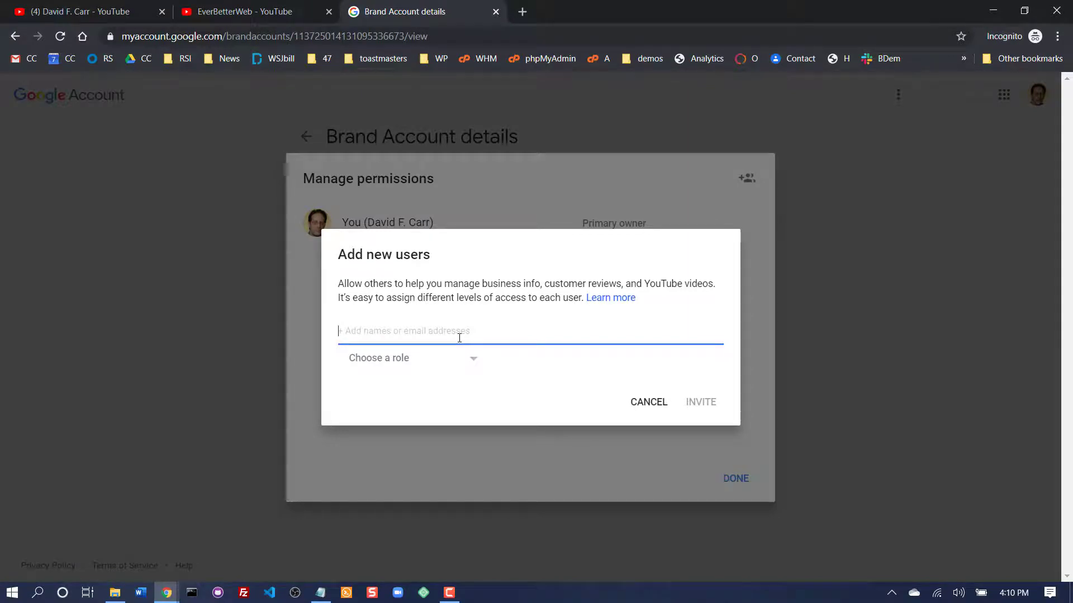
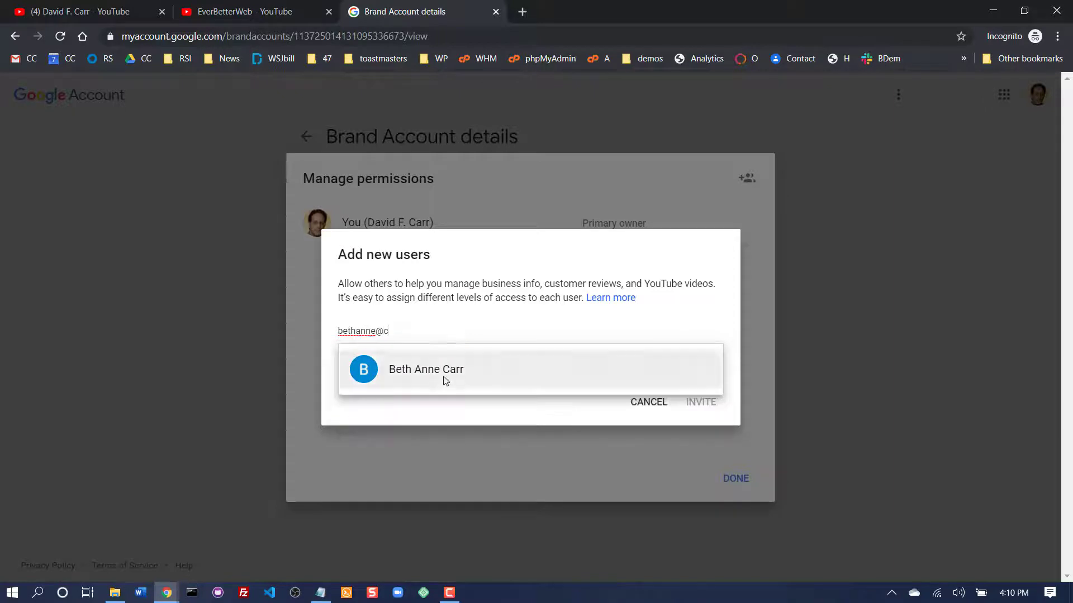
{"action": "left_click", "coordinate": [443, 376]}
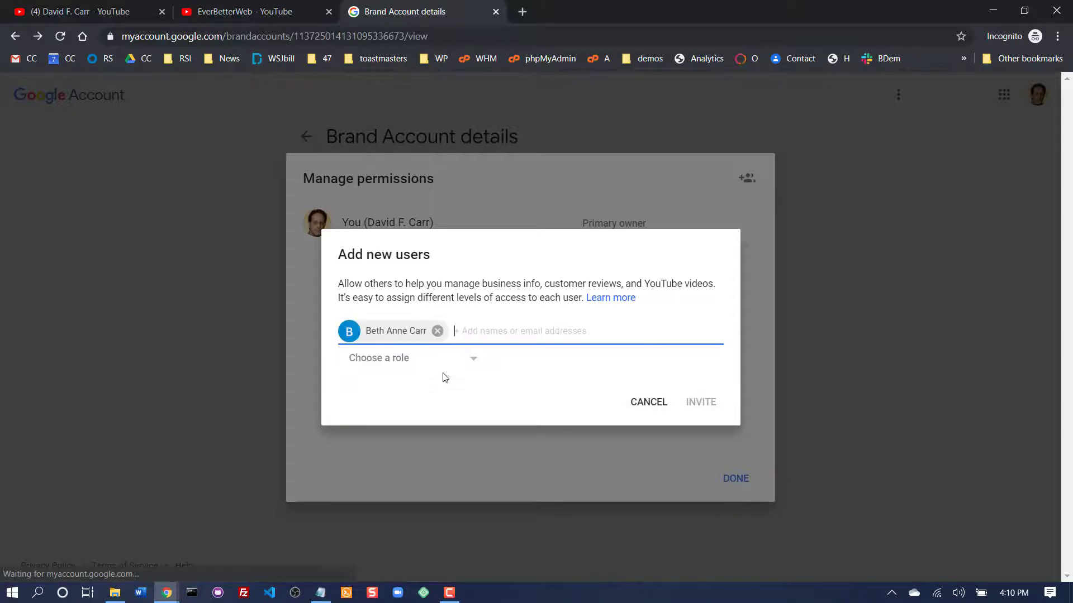
{"action": "left_click", "coordinate": [405, 360]}
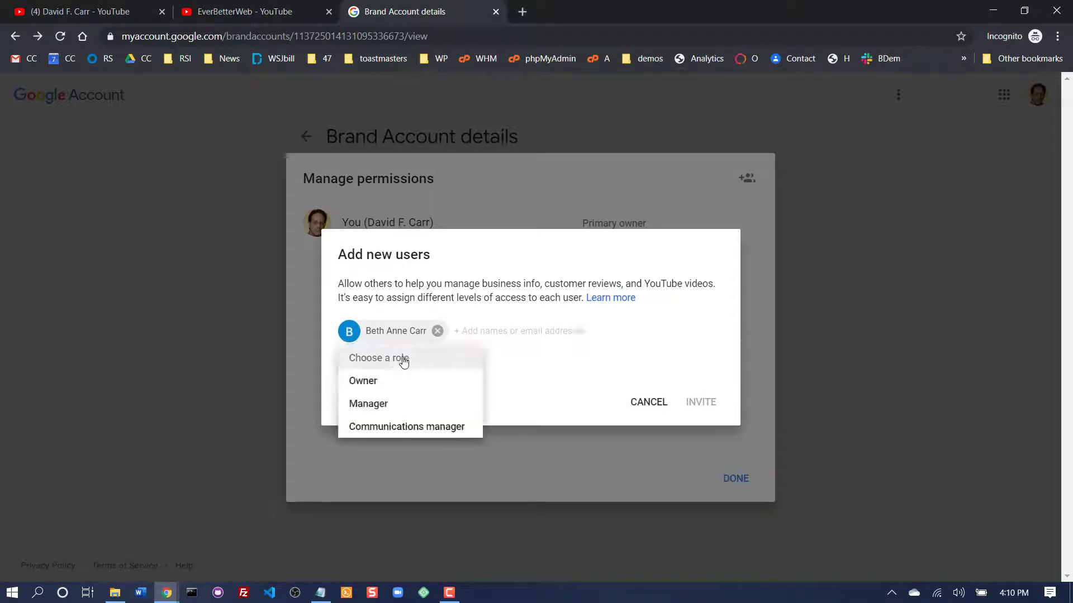
{"action": "left_click", "coordinate": [367, 386]}
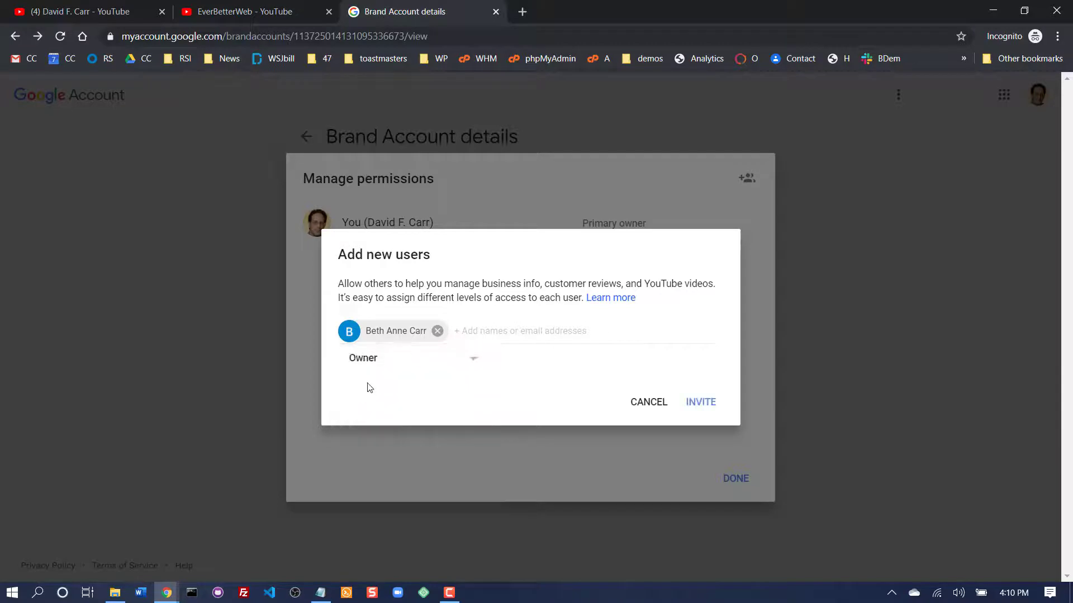
{"action": "left_click", "coordinate": [702, 405]}
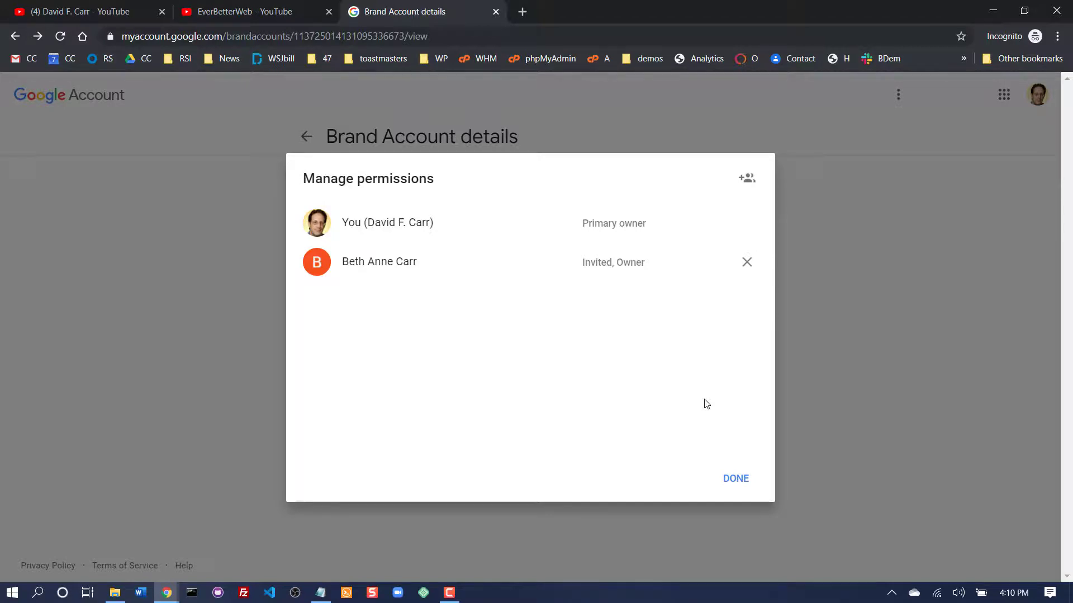
- Invite a second user to the Brand Account, found by e-mail address, with the Manager role
{"action": "left_click", "coordinate": [748, 178]}
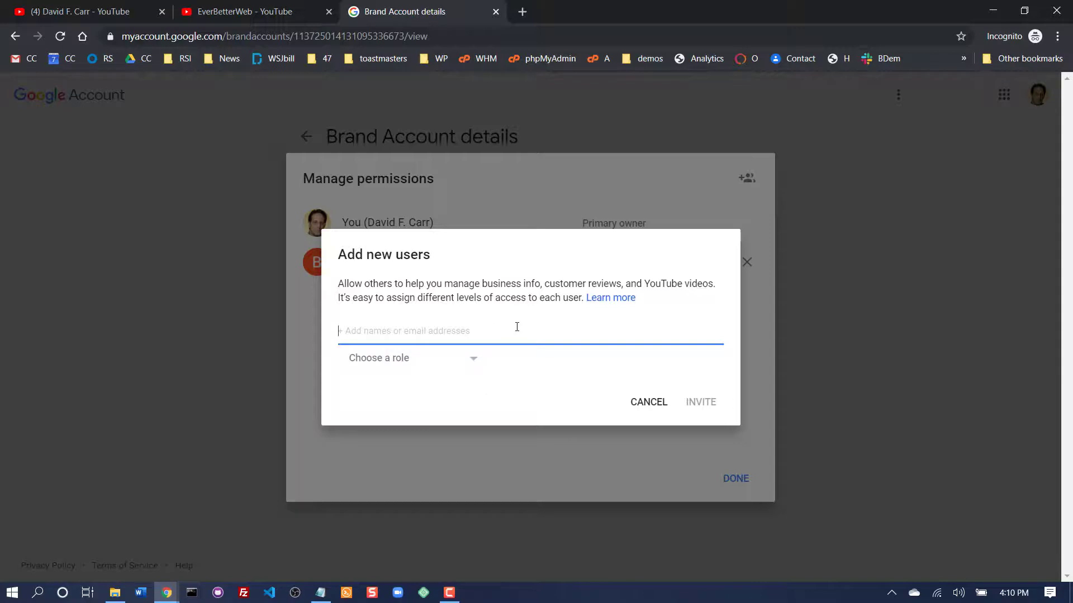
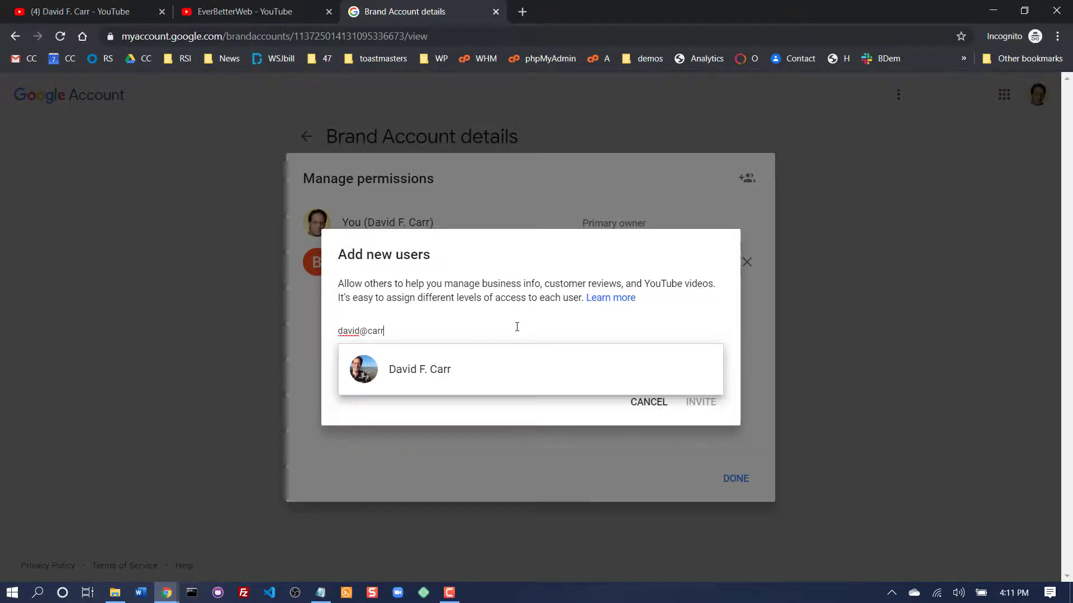
{"action": "left_click", "coordinate": [436, 384]}
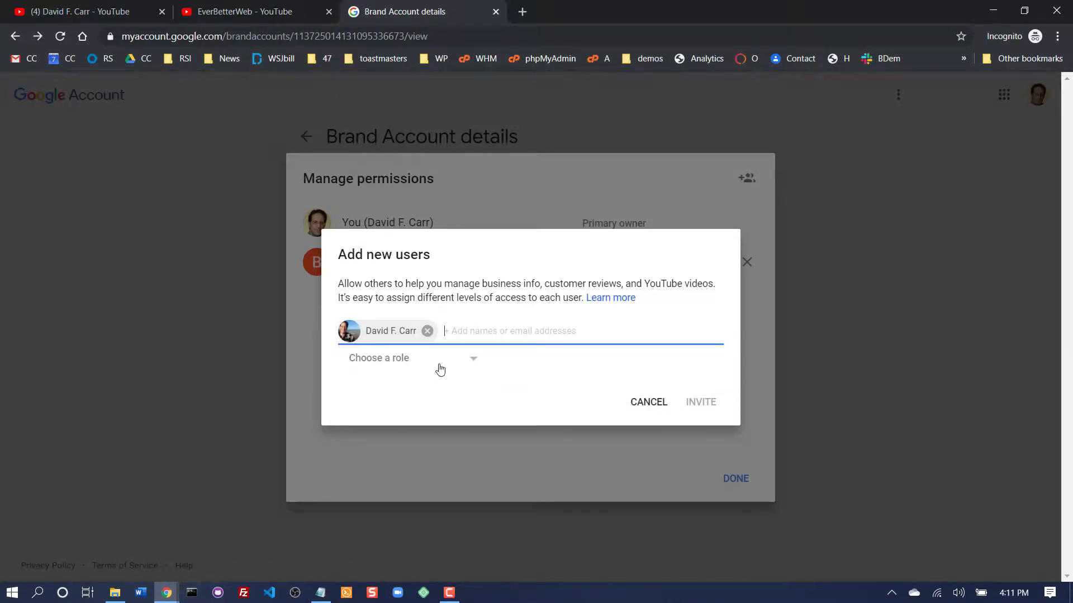
{"action": "left_click", "coordinate": [438, 364]}
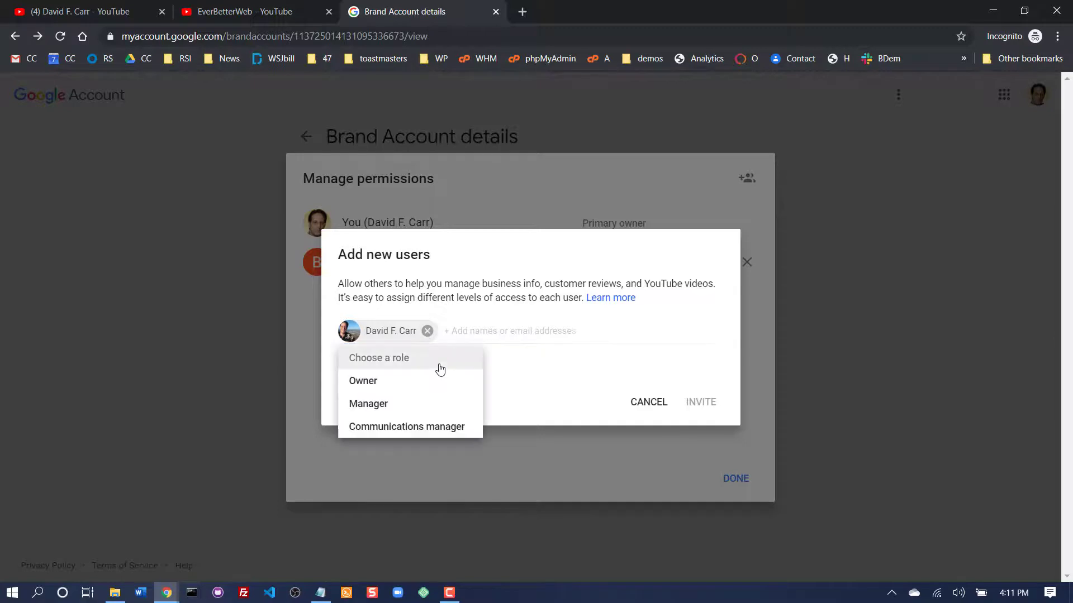
{"action": "left_click", "coordinate": [376, 405]}
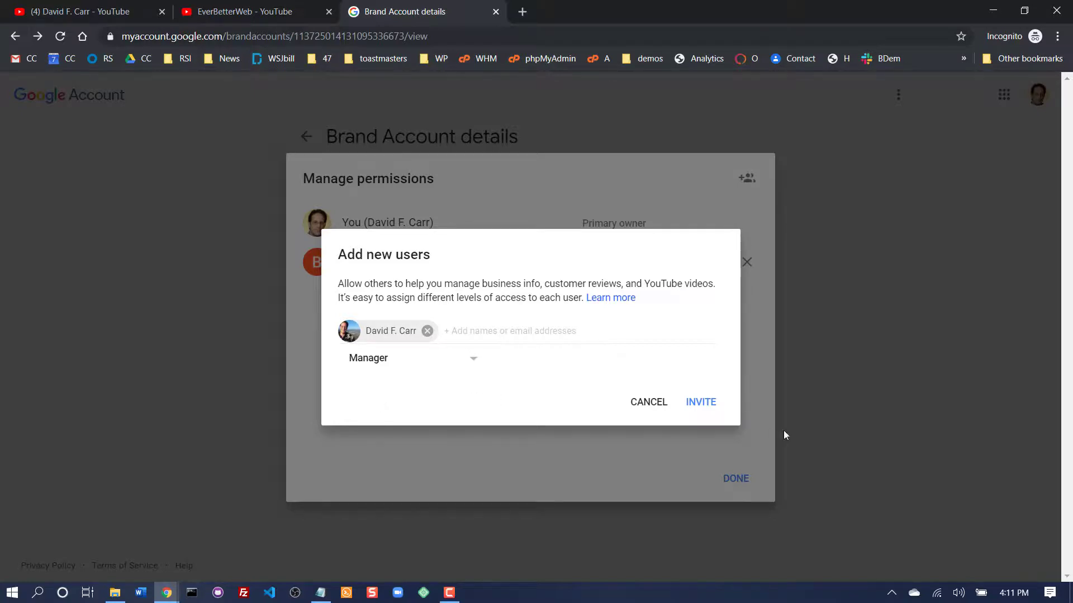
{"action": "left_click", "coordinate": [707, 406]}
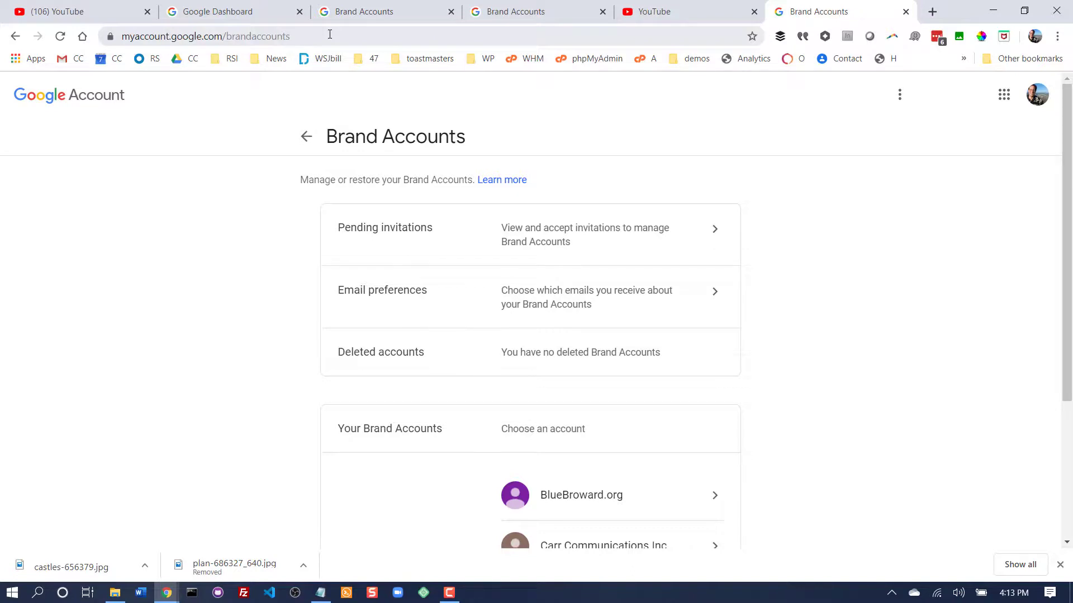
- Open the pending Brand Account invitations and accept the one to become a manager of EverBetterWeb
{"action": "left_click", "coordinate": [719, 238]}
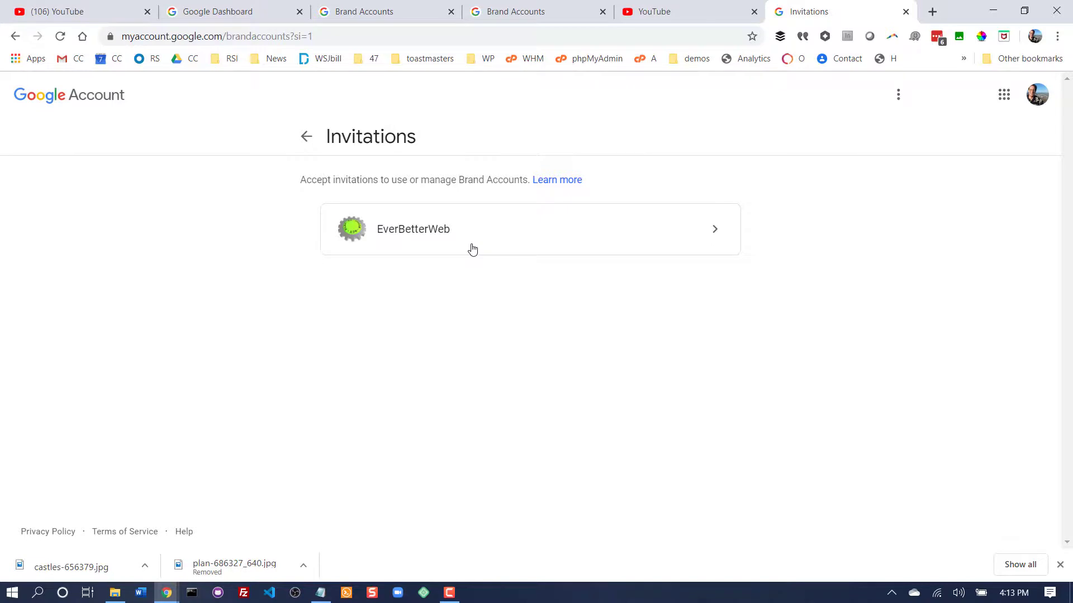
{"action": "left_click", "coordinate": [410, 236]}
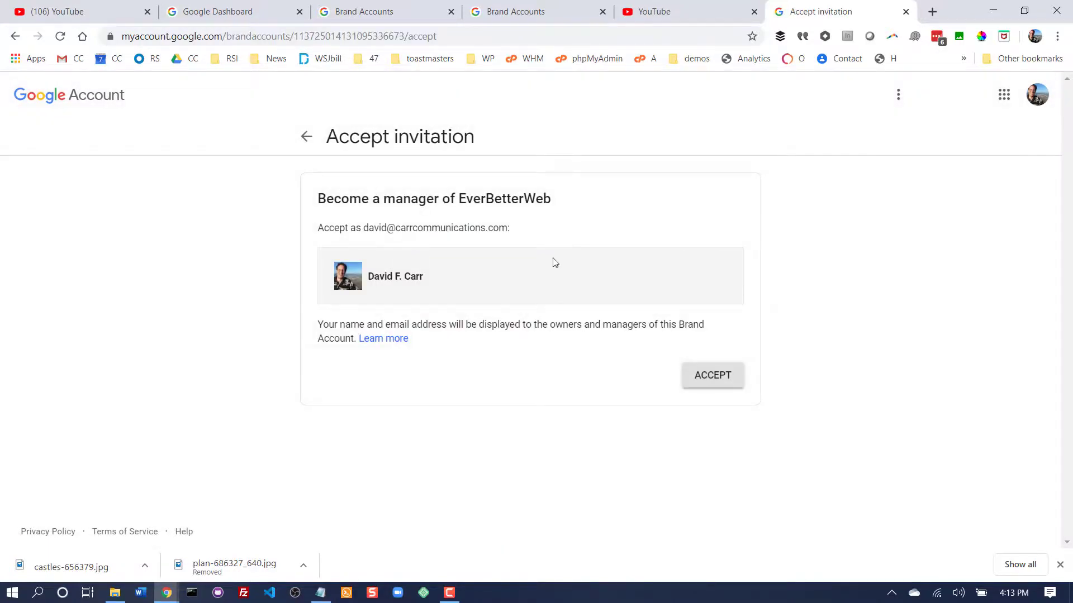
{"action": "left_click", "coordinate": [720, 373]}
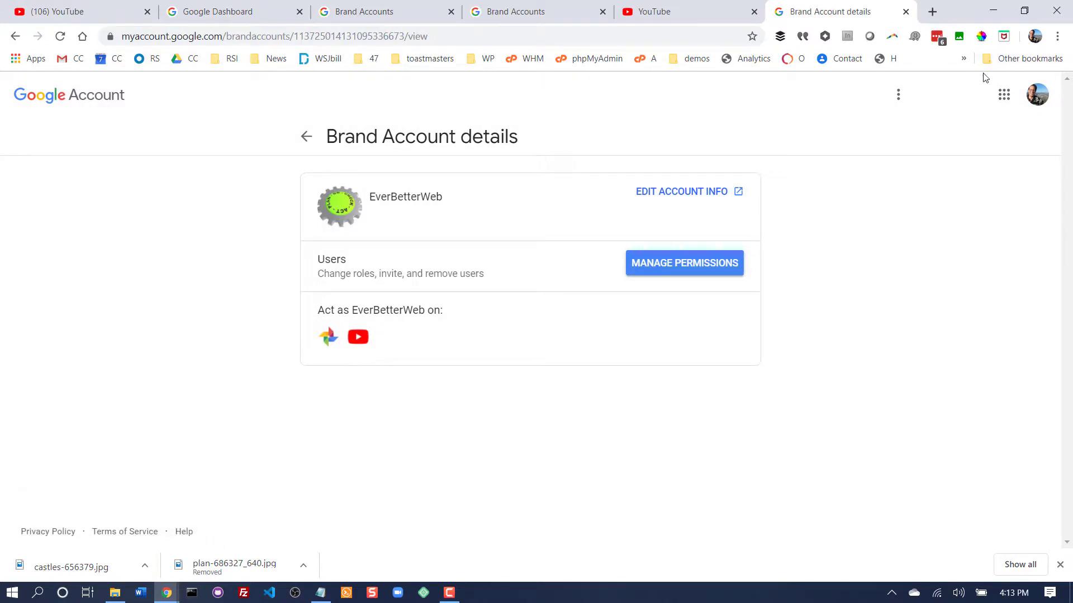
{"action": "left_click", "coordinate": [1039, 95]}
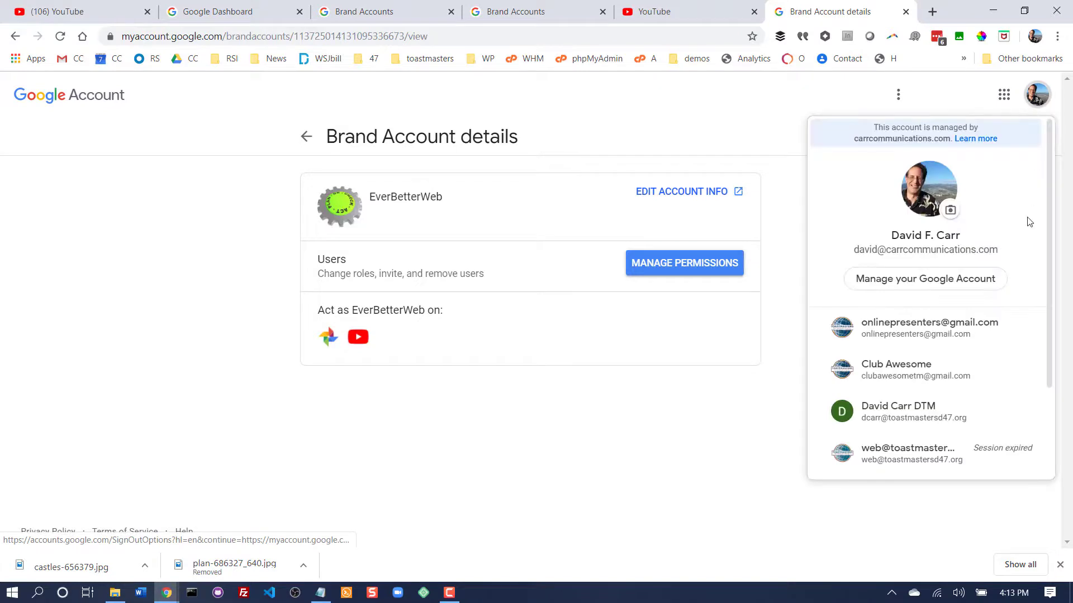
{"action": "left_click_drag", "start_coordinate": [1050, 236], "coordinate": [1045, 360]}
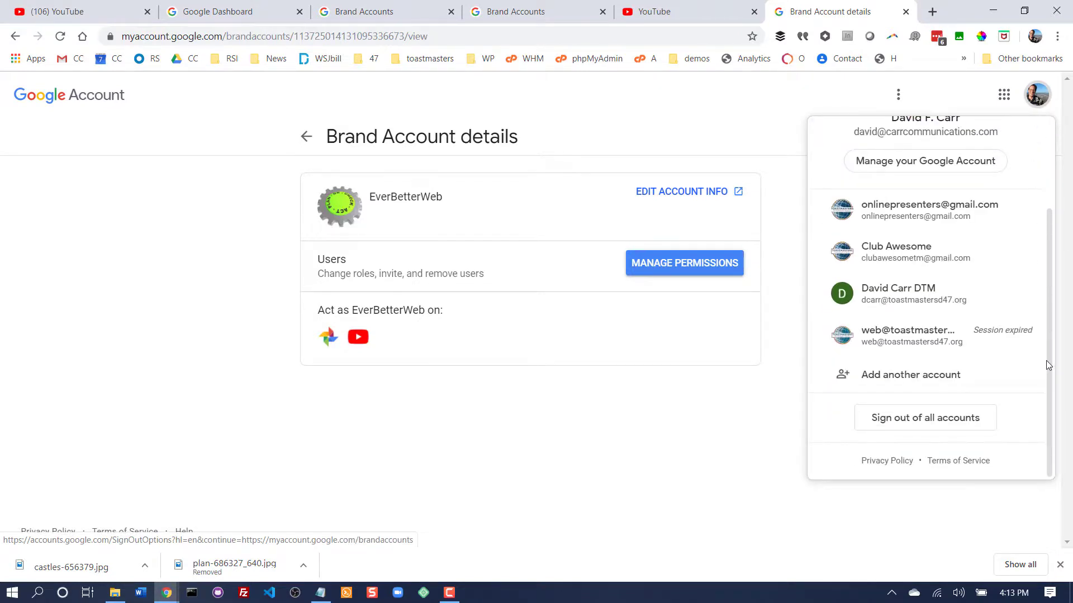
- Return to the YouTube channel switcher page, go to studio.youtube.com for the EverBetterWeb channel and dismiss the introduction to the new YouTube Studio
{"action": "key", "text": "ctrl+shift+Tab"}
{"action": "left_click", "coordinate": [355, 37]}
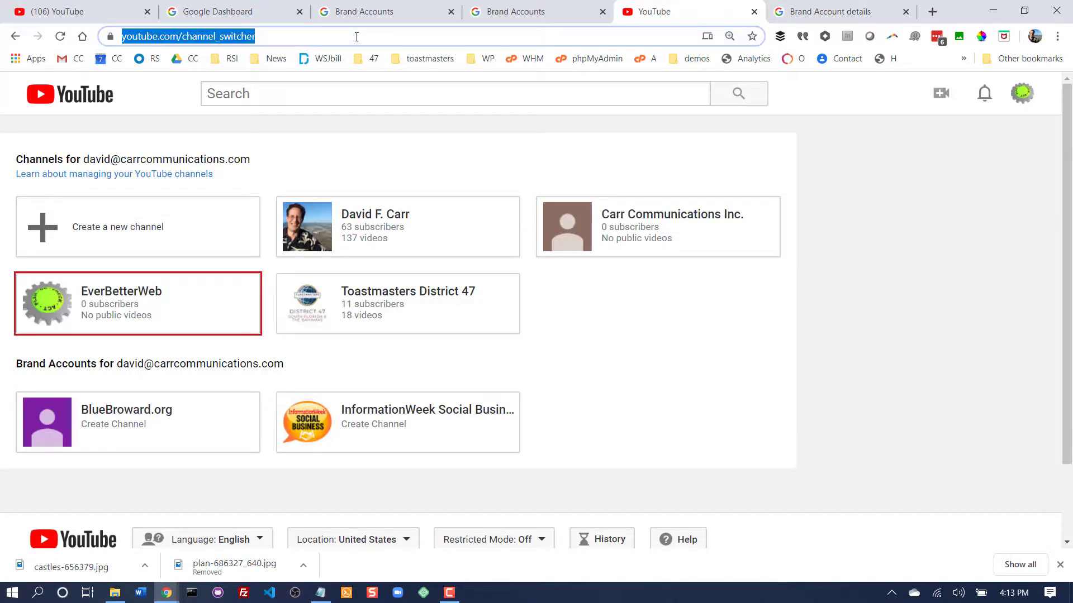
{"action": "type", "text": "studio.youtube.com"}
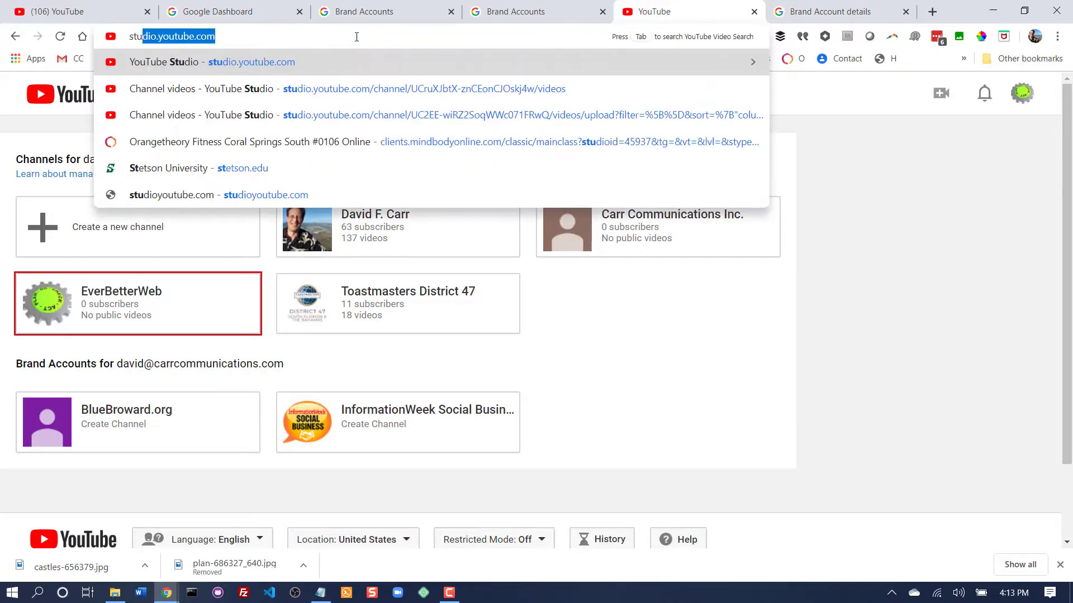
{"action": "key", "text": "Return"}
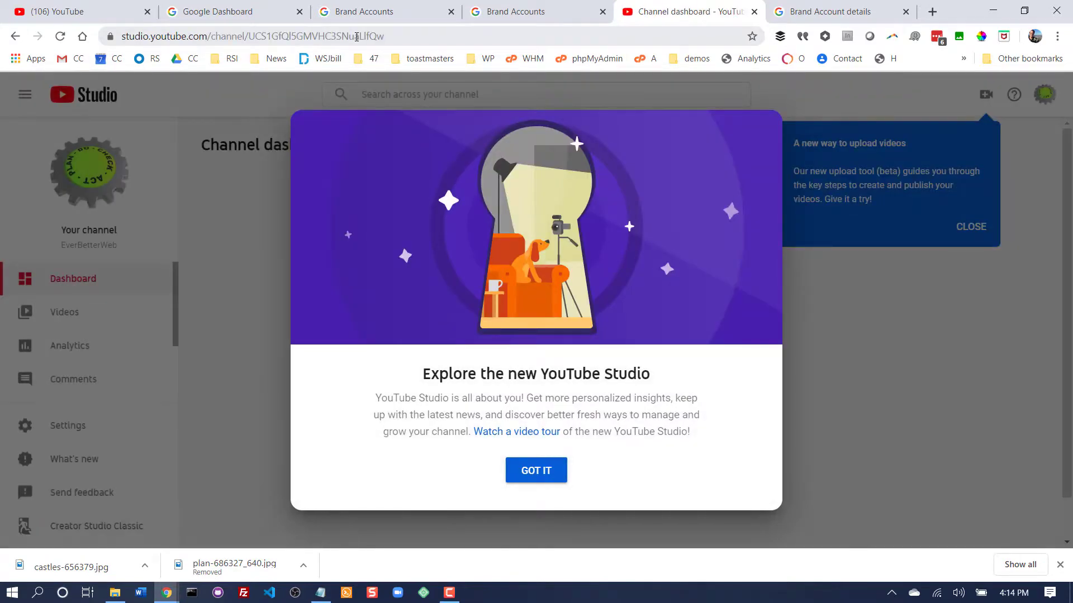
{"action": "left_click", "coordinate": [552, 479]}
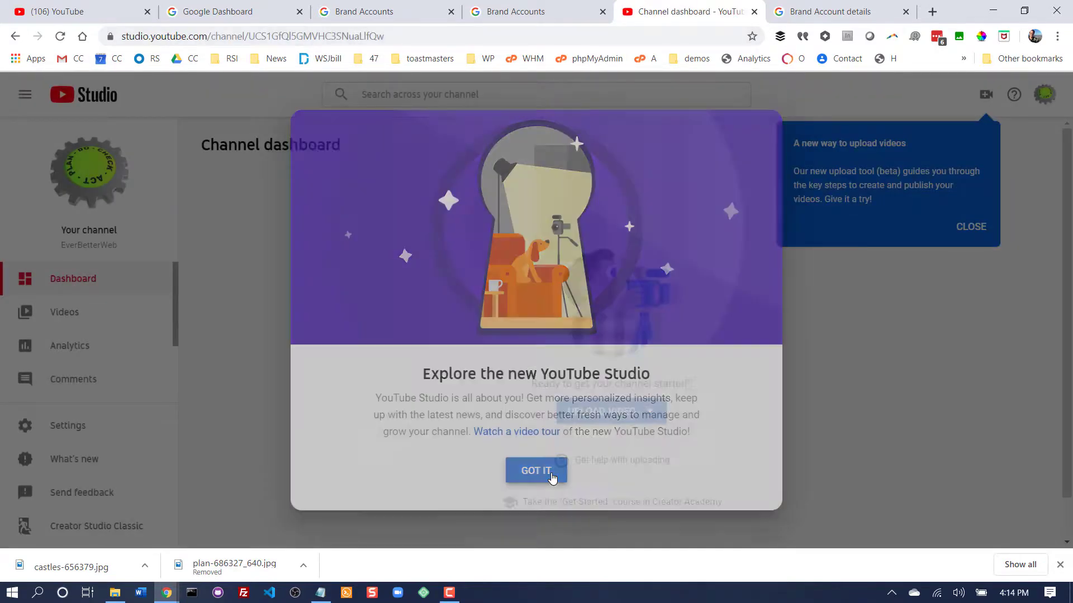